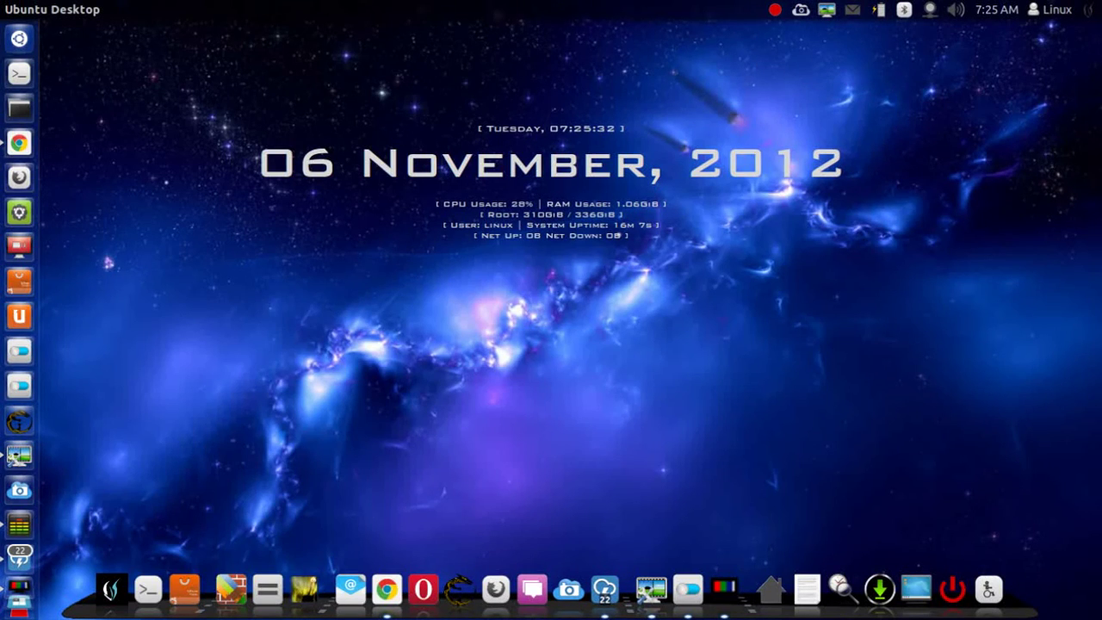
# Step: Read the OMG! Ubuntu article in Chrome on live wallpaper drawbacks and installation, and return to the desktop
pyautogui.click(387, 589)
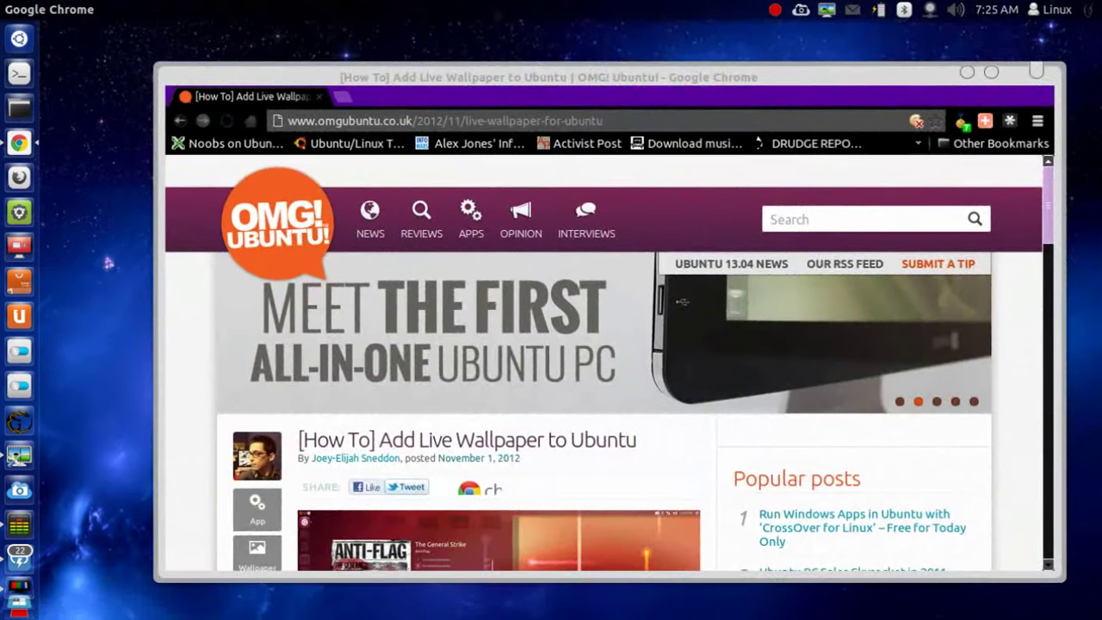
pyautogui.click(992, 73)
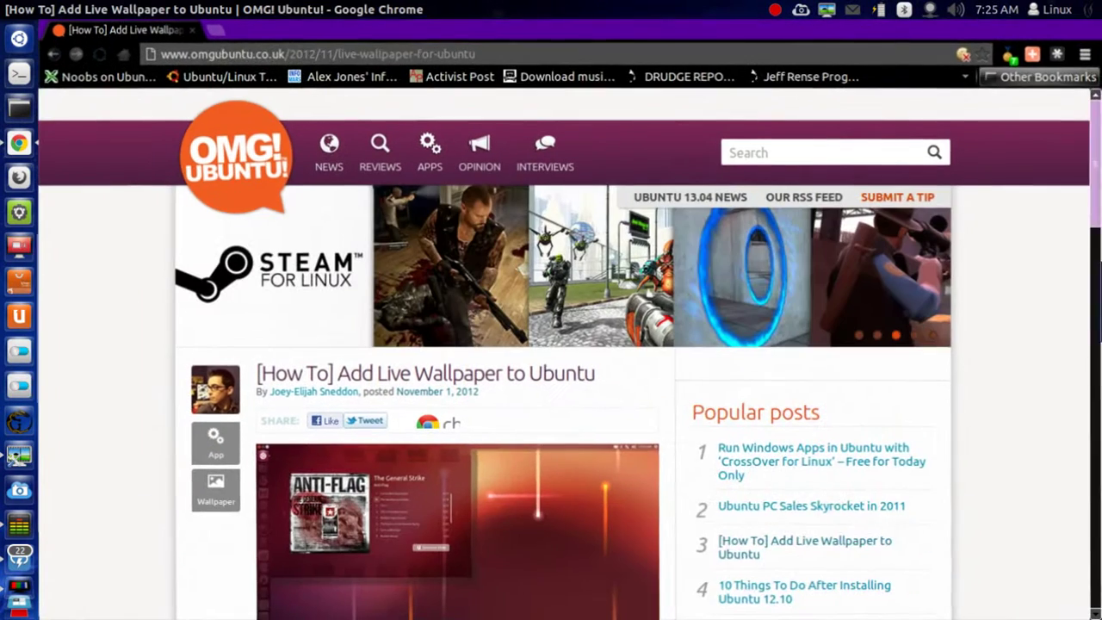
pyautogui.scroll(-3, 187, 267)
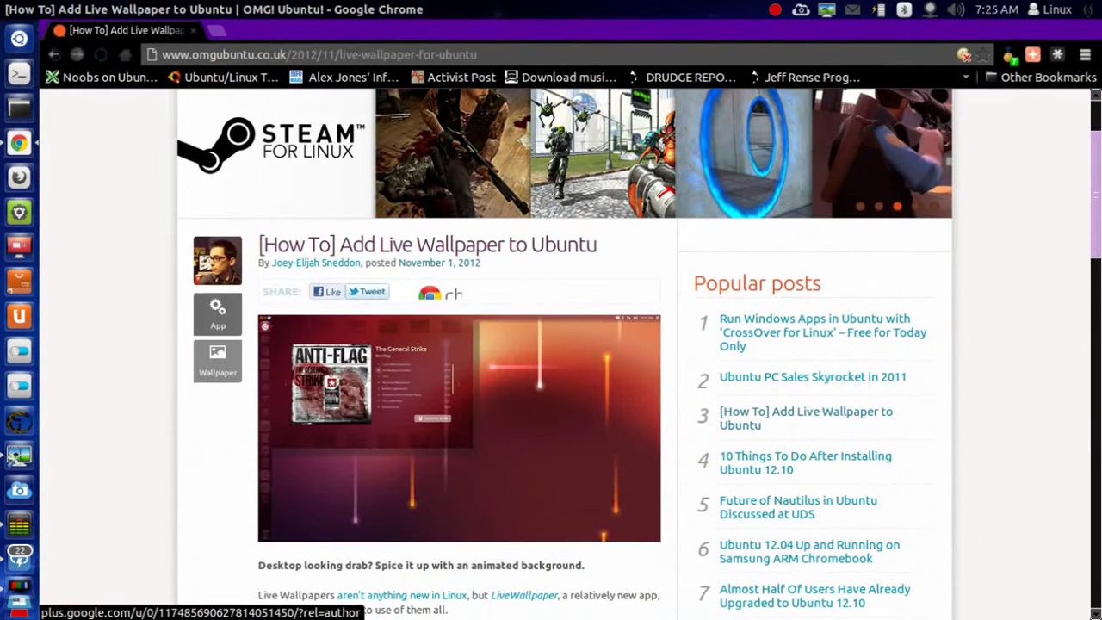
pyautogui.scroll(-7, 431, 259)
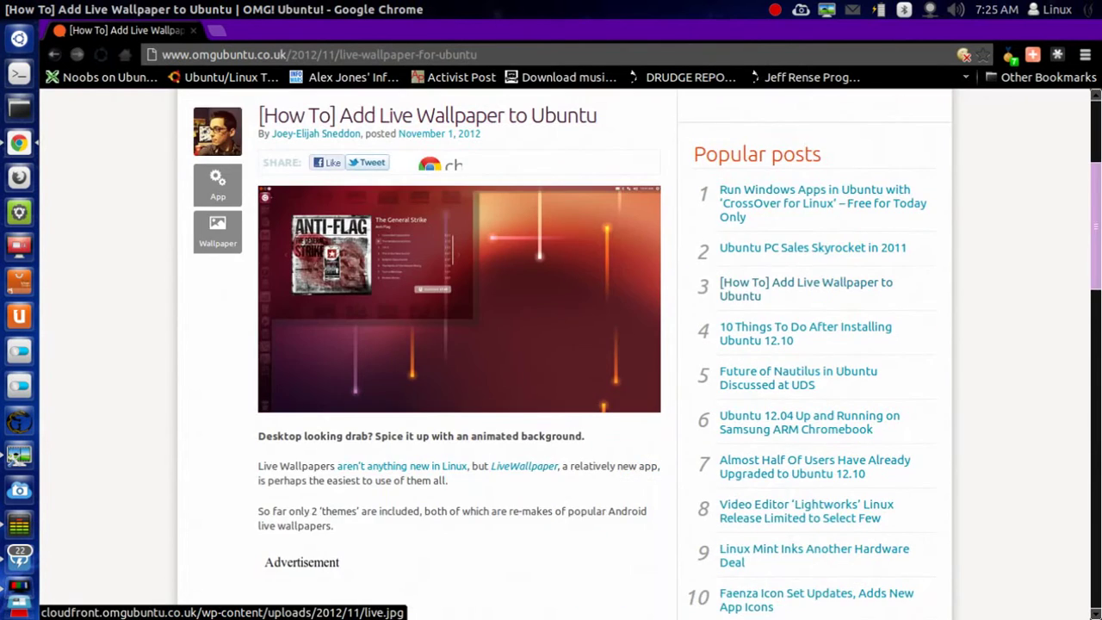
pyautogui.scroll(-4, 552, 345)
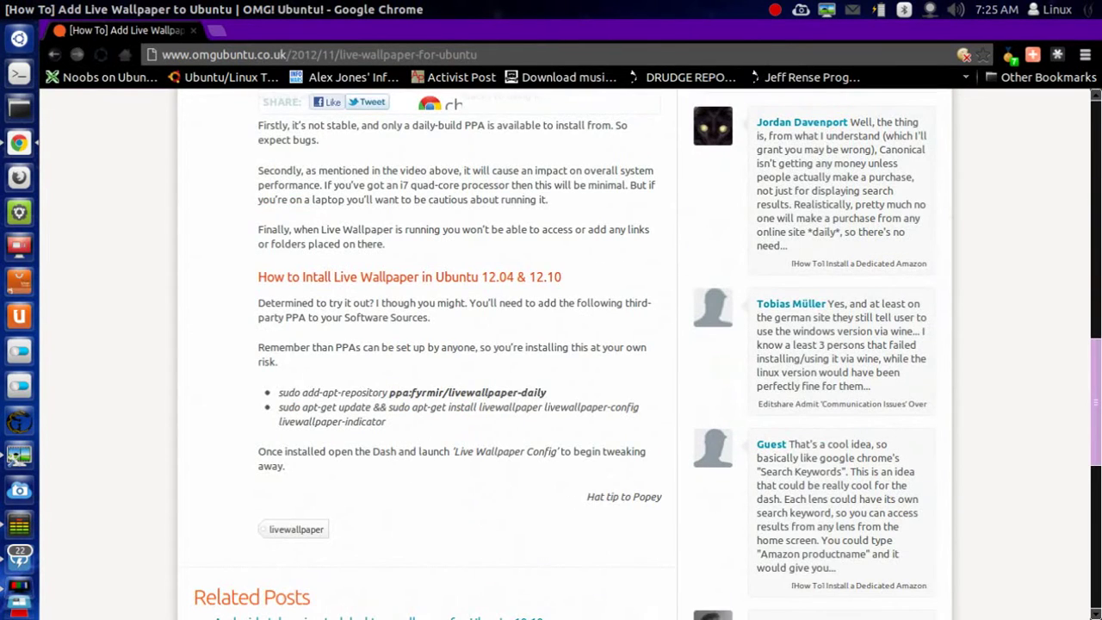
pyautogui.scroll(-4, 551, 344)
pyautogui.scroll(6, 551, 345)
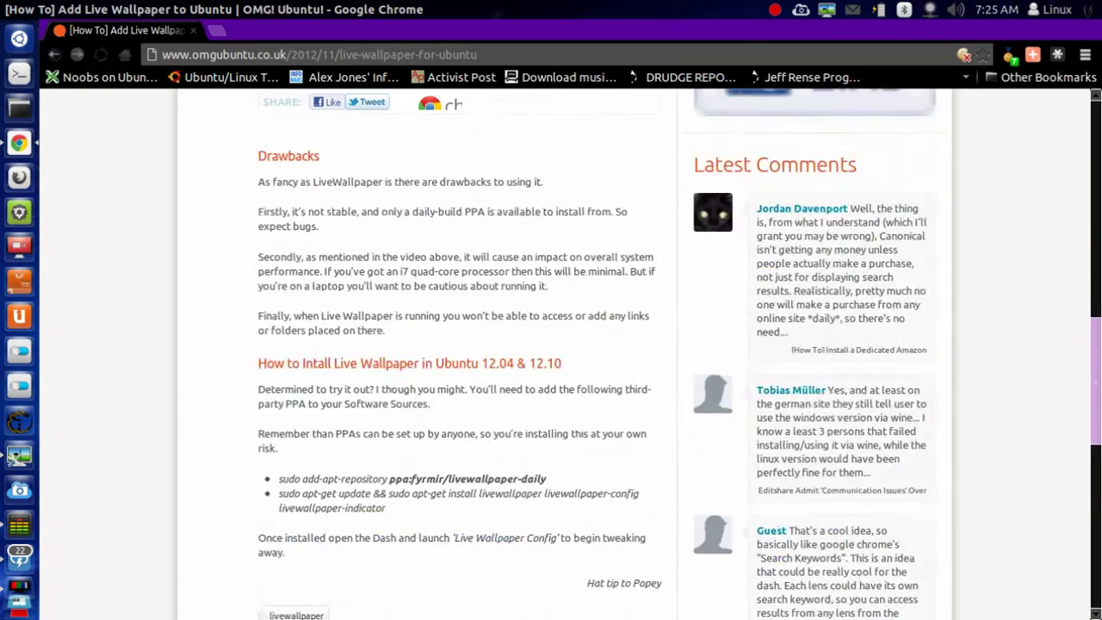
pyautogui.moveTo(602, 9); pyautogui.dragTo(663, 106)
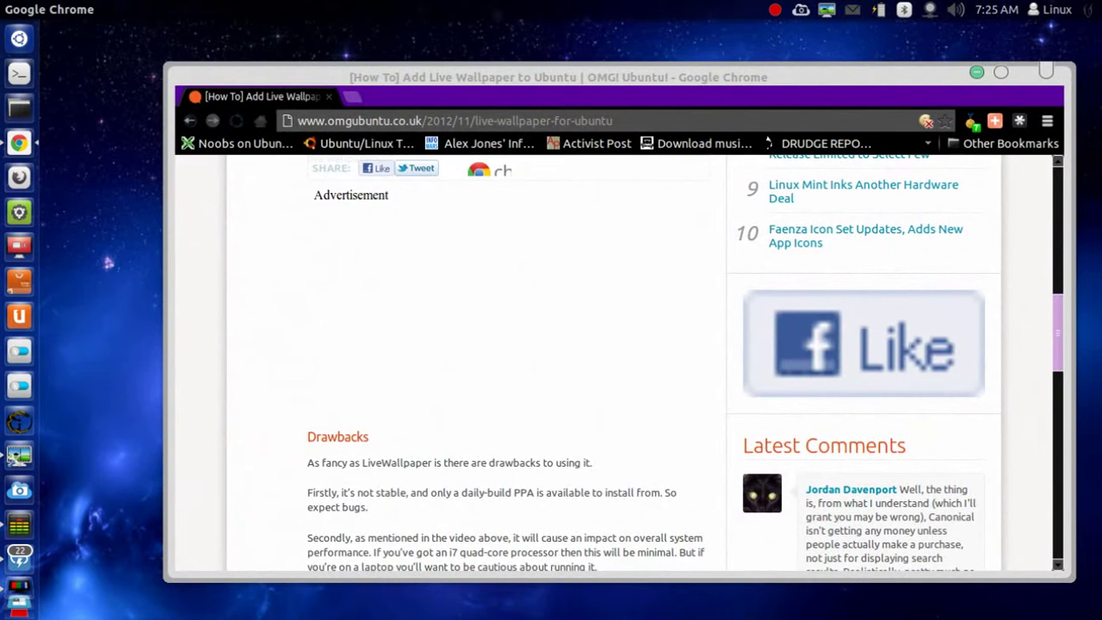
pyautogui.press('ctrl+super+Down')
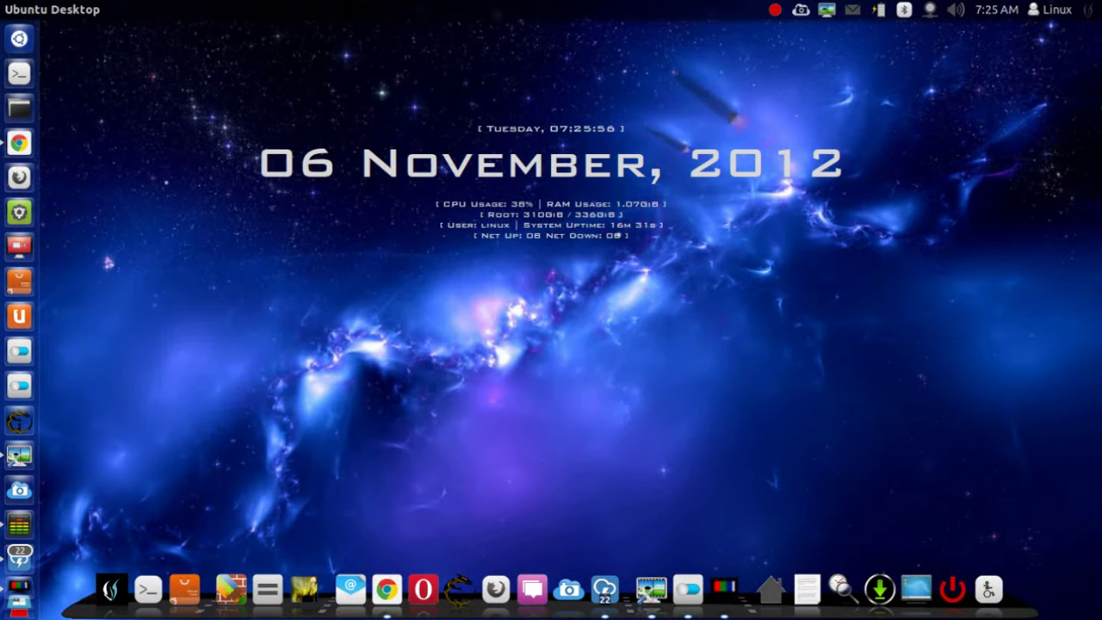
# Step: Turn on LiveWallpaper and open its settings
pyautogui.click(827, 9)
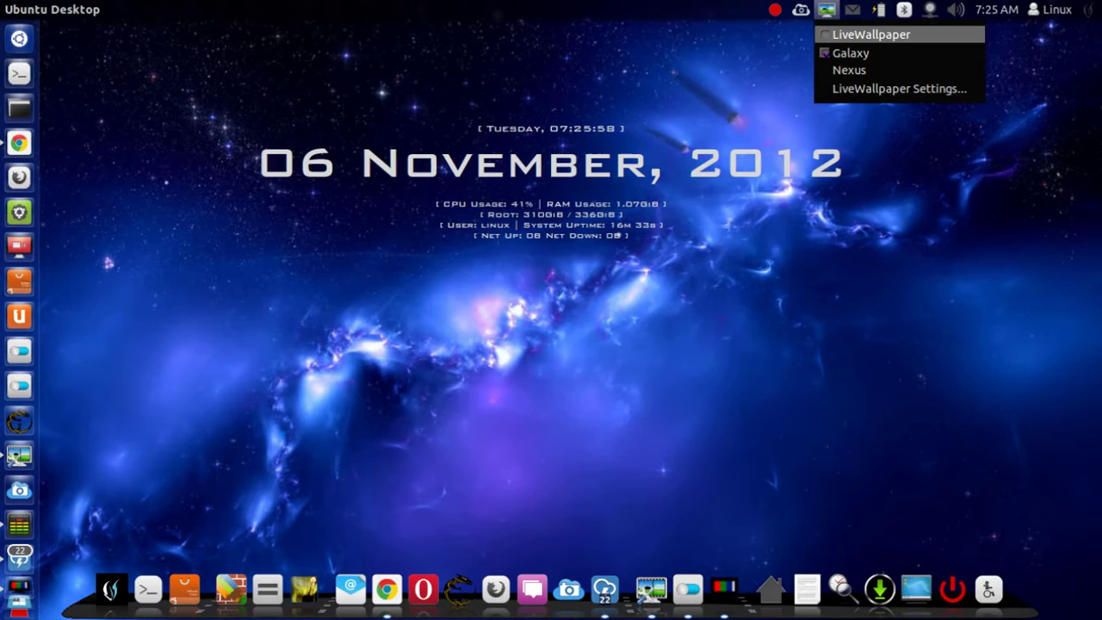
pyautogui.click(871, 34)
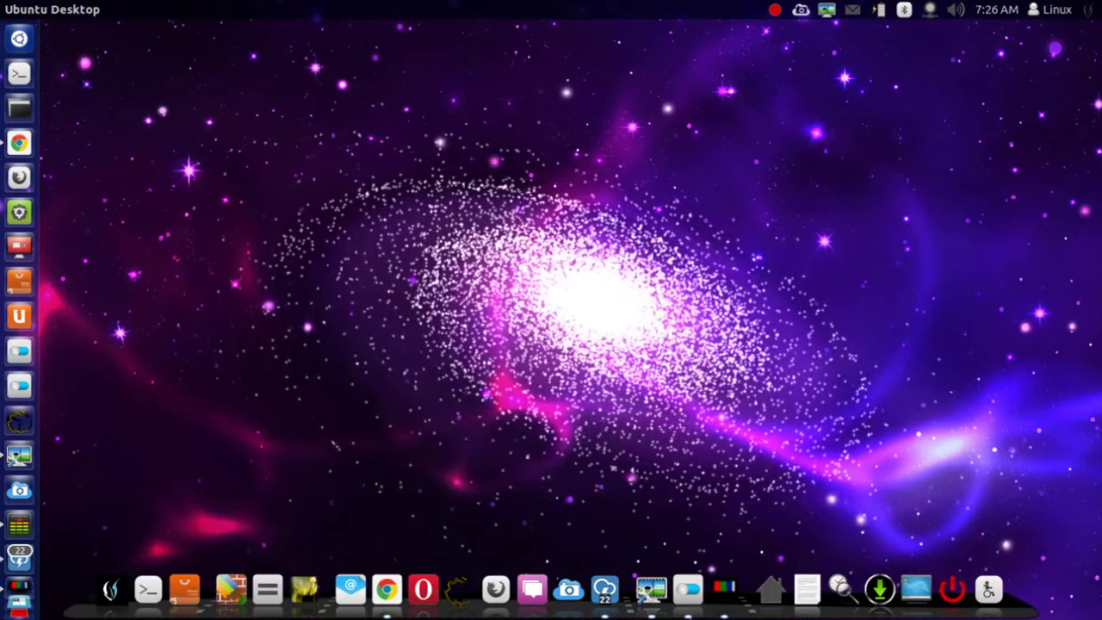
pyautogui.click(827, 9)
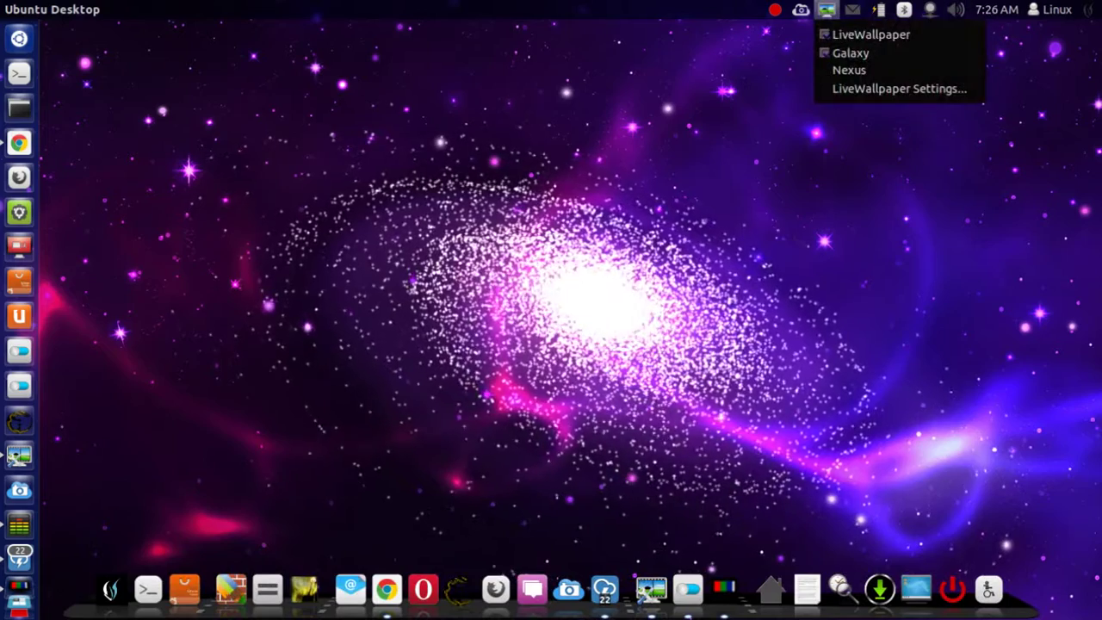
pyautogui.click(900, 89)
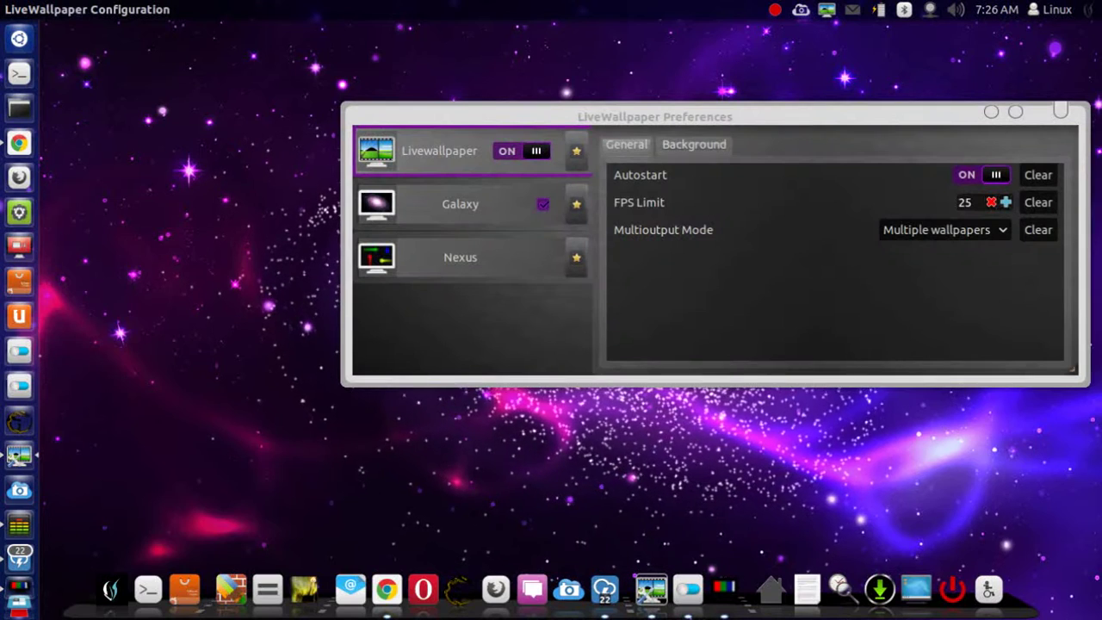
# Step: Set LiveWallpaper's custom background image to the Evera Nebula wallpaper from the Pictures folder, and close the preferences
pyautogui.click(694, 145)
pyautogui.click(867, 203)
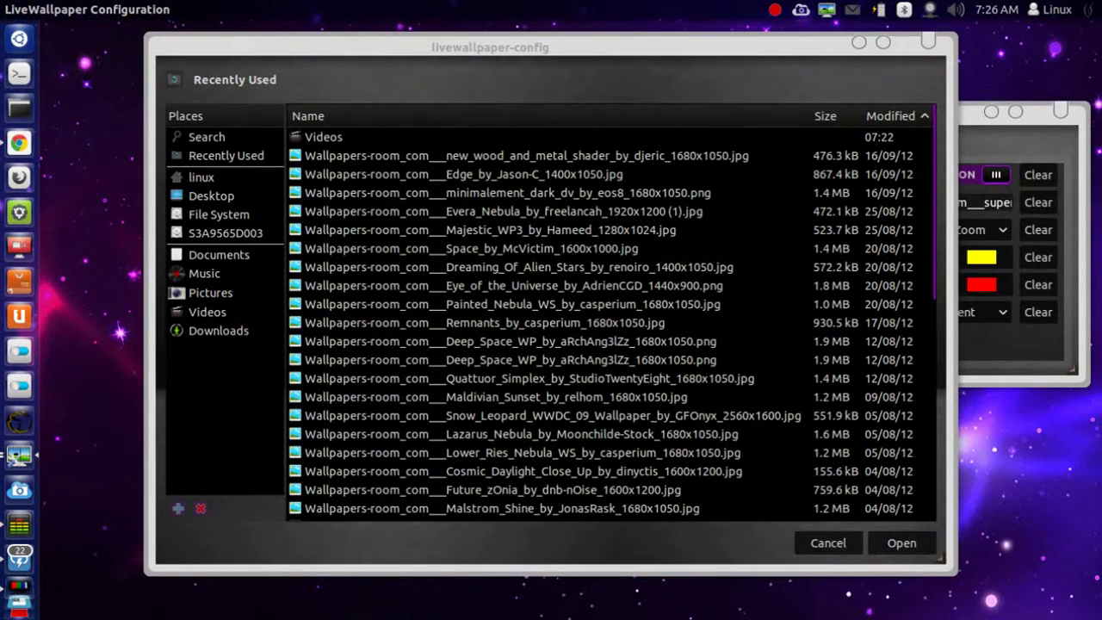
pyautogui.click(210, 293)
pyautogui.doubleClick(495, 397)
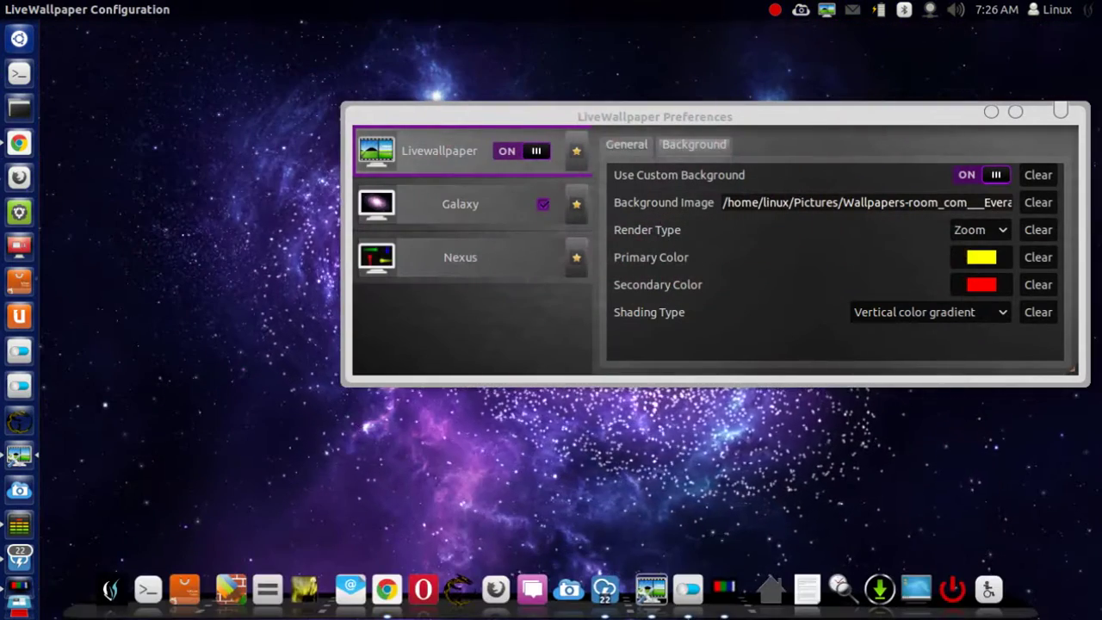
pyautogui.moveTo(655, 117); pyautogui.dragTo(591, 166)
pyautogui.click(929, 157)
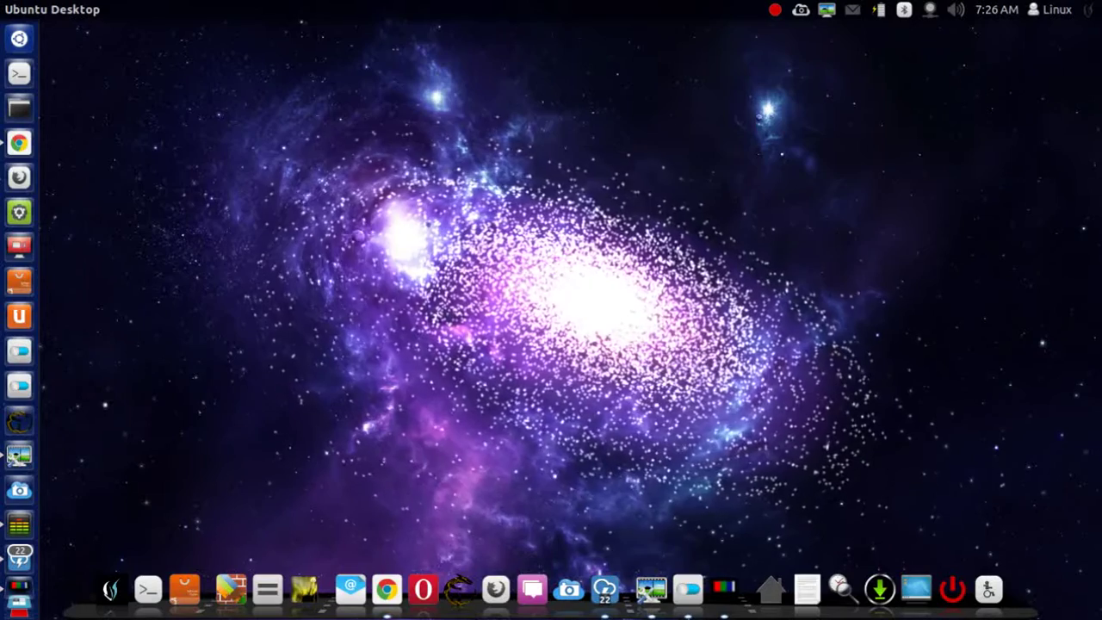
# Step: Reopen the LiveWallpaper settings at Galaxy's Move, Rotate and Zoom options, and move the window clear of the galaxy
pyautogui.click(827, 9)
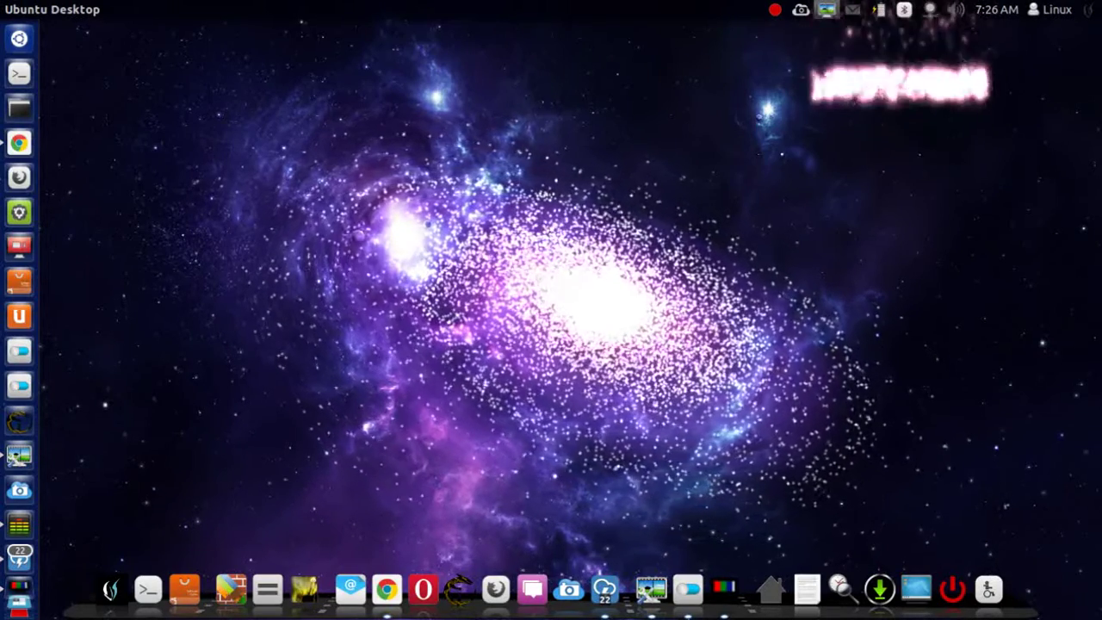
pyautogui.click(899, 87)
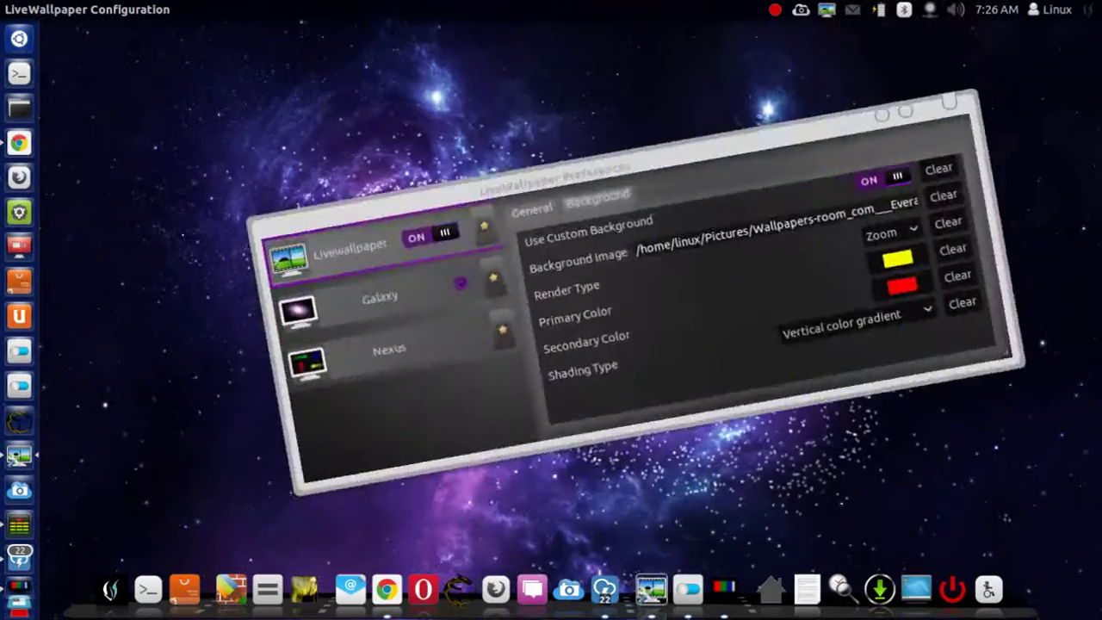
pyautogui.moveTo(732, 160); pyautogui.dragTo(504, 101)
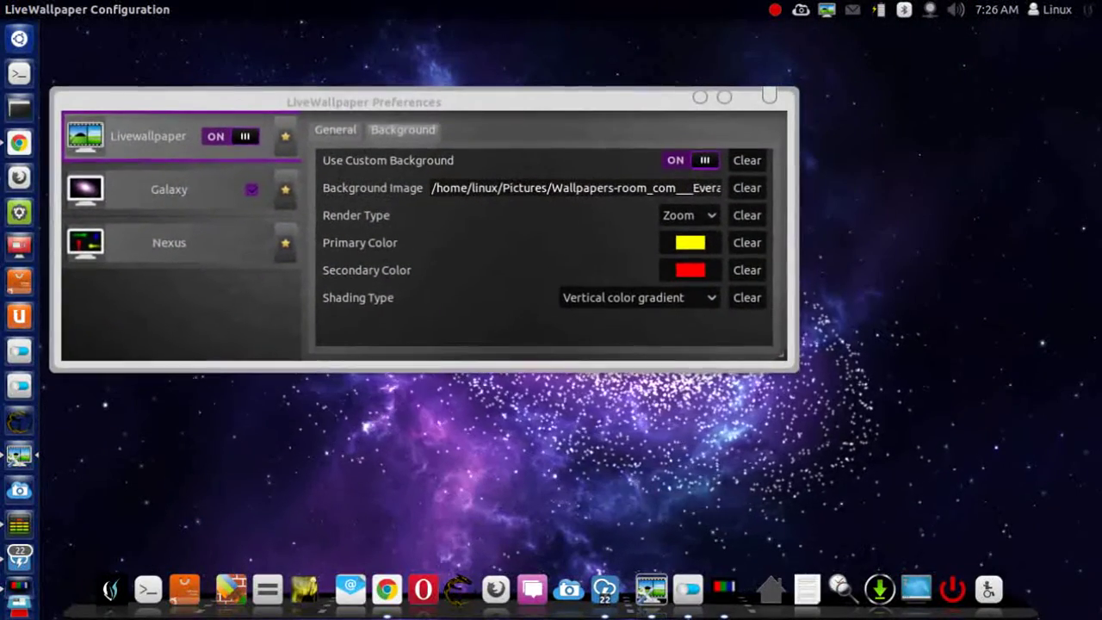
pyautogui.click(169, 189)
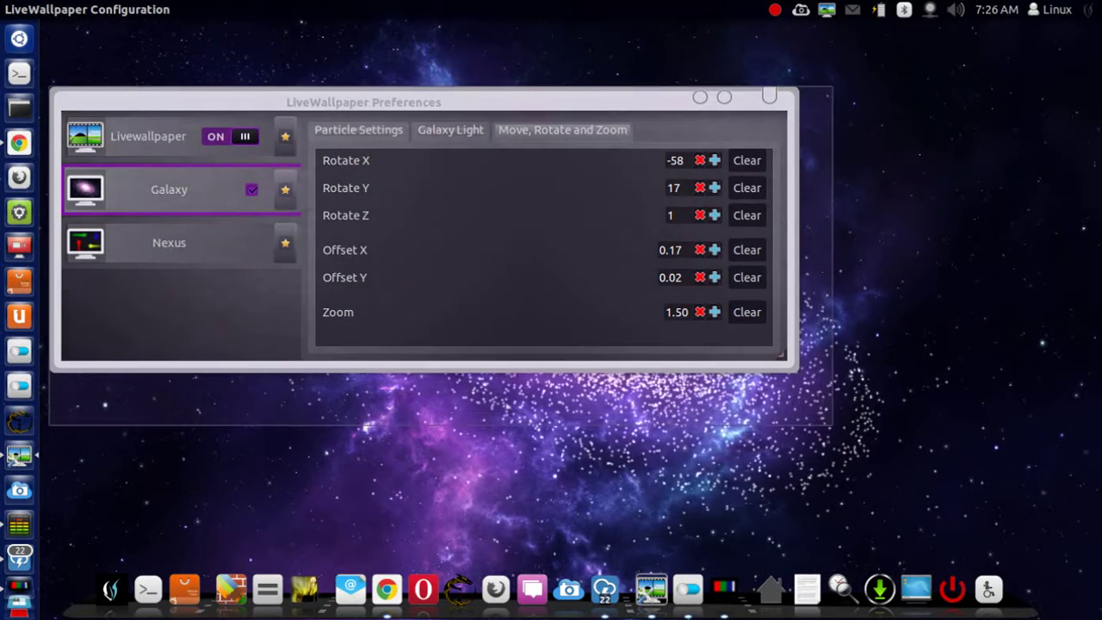
pyautogui.moveTo(517, 102); pyautogui.dragTo(440, 446)
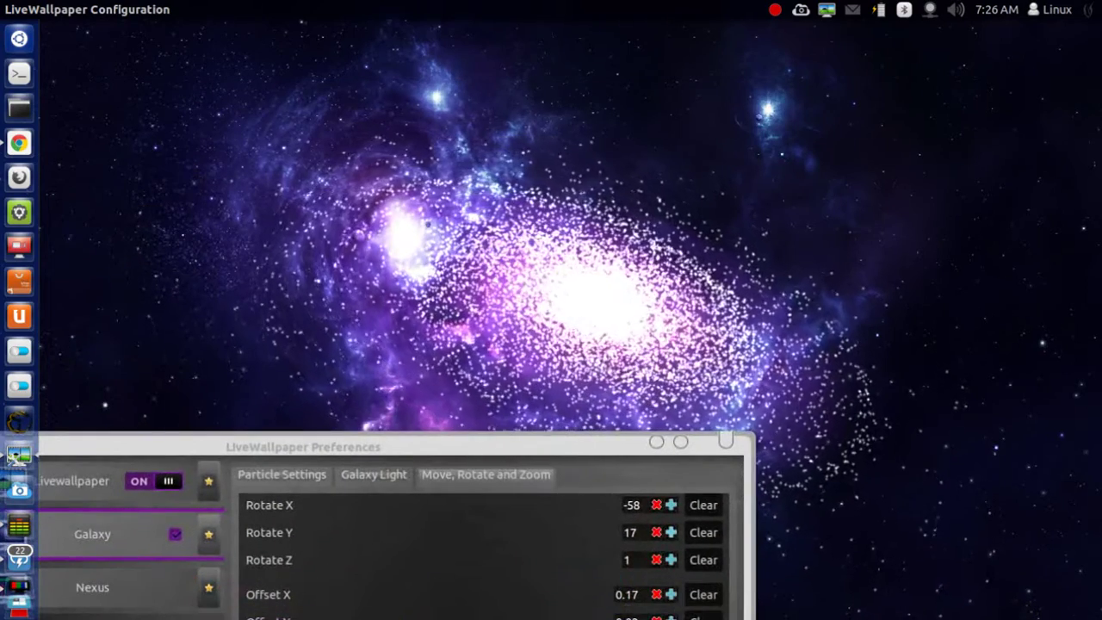
# Step: Try the galaxy's Rotate X at -56, and set it back to -58
pyautogui.click(672, 505)
pyautogui.click(672, 505)
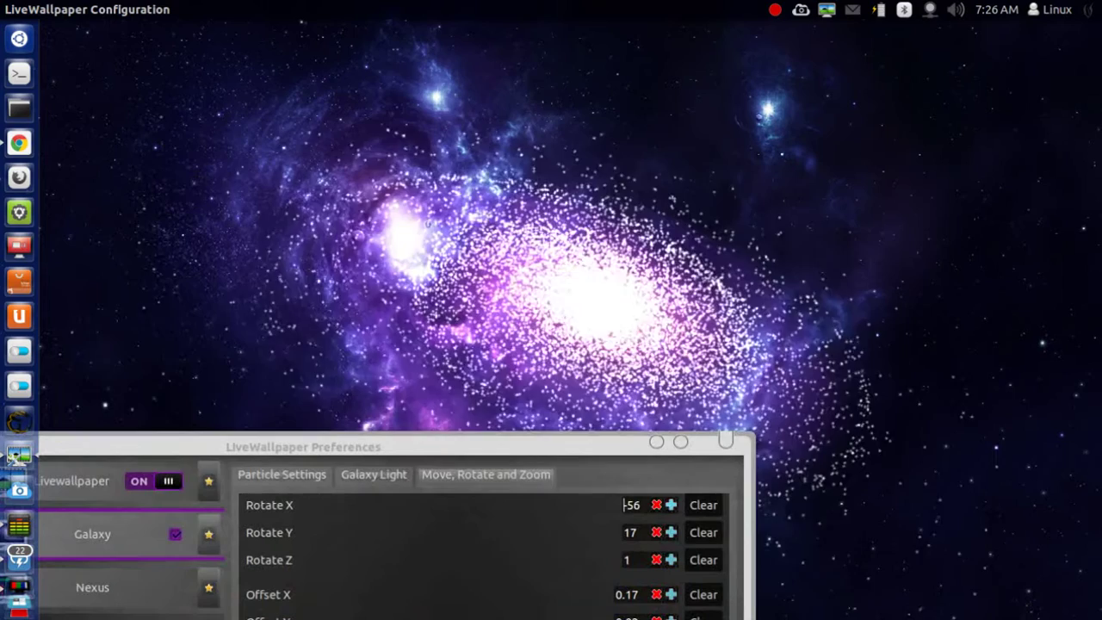
pyautogui.click(656, 505)
pyautogui.click(656, 505)
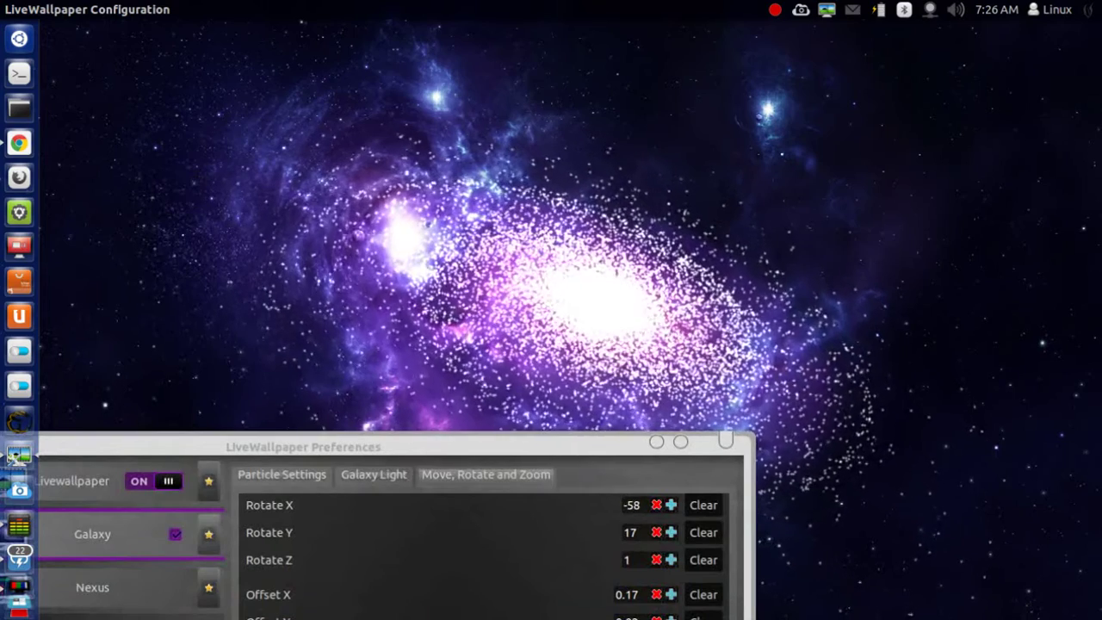
# Step: Shift the galaxy on the desktop by setting Offset Y to 0.04 and Offset X to -0.06
pyautogui.moveTo(551, 447); pyautogui.dragTo(624, 172)
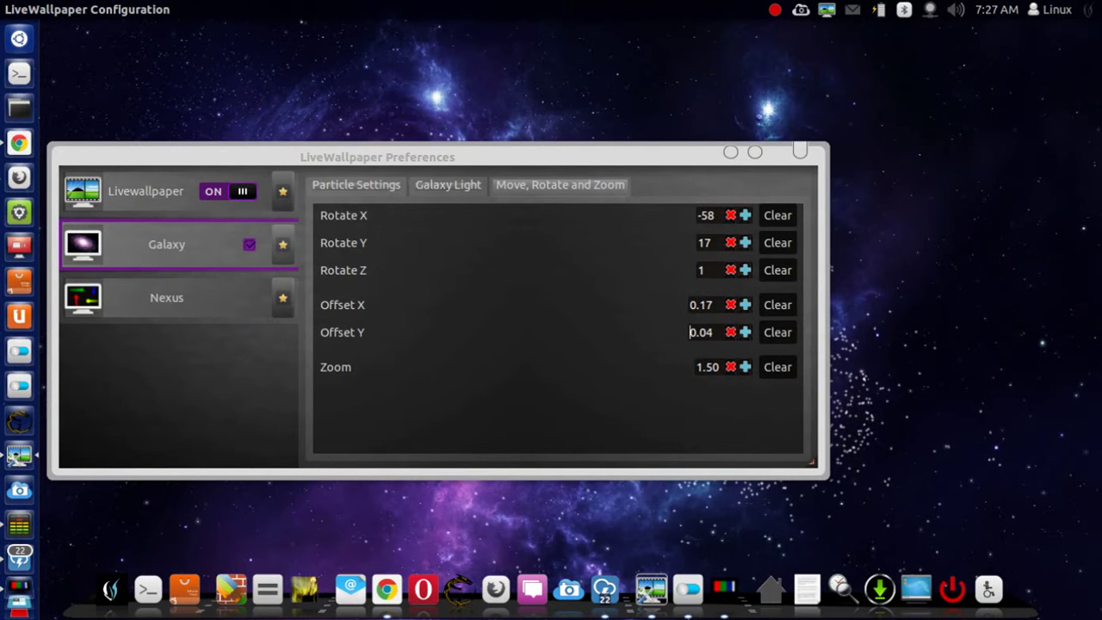
pyautogui.moveTo(624, 157); pyautogui.dragTo(273, 201)
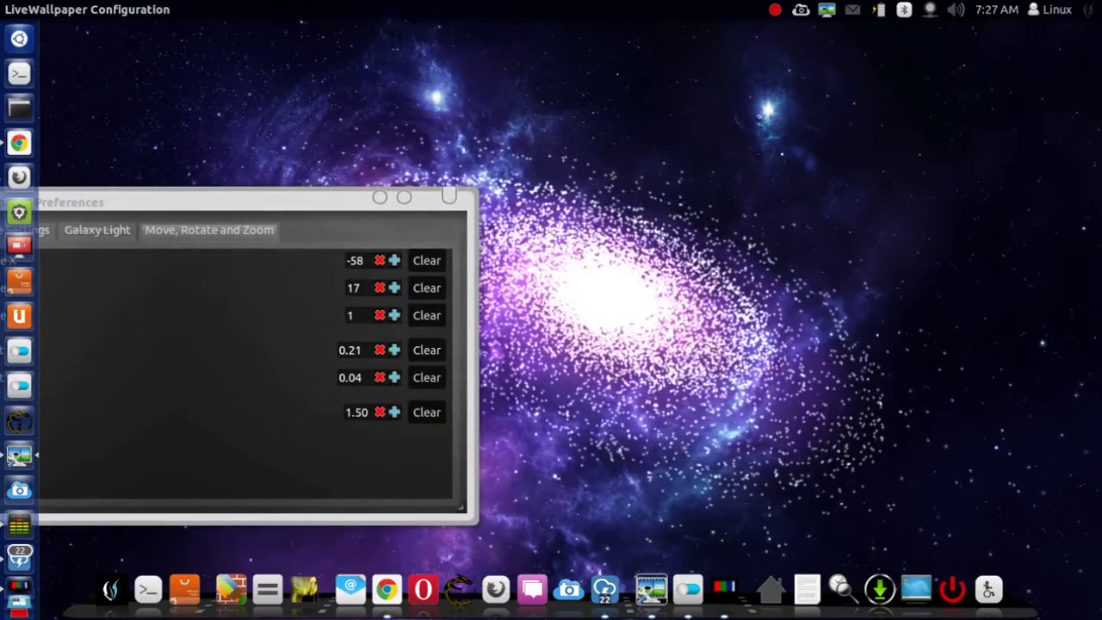
pyautogui.click(394, 350)
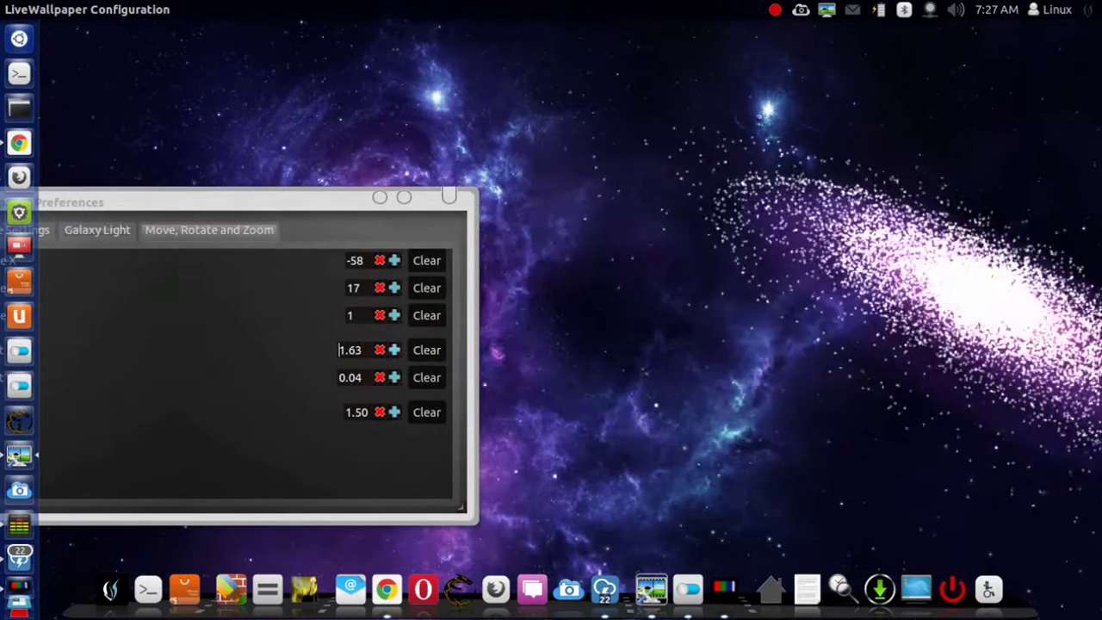
pyautogui.click(380, 350)
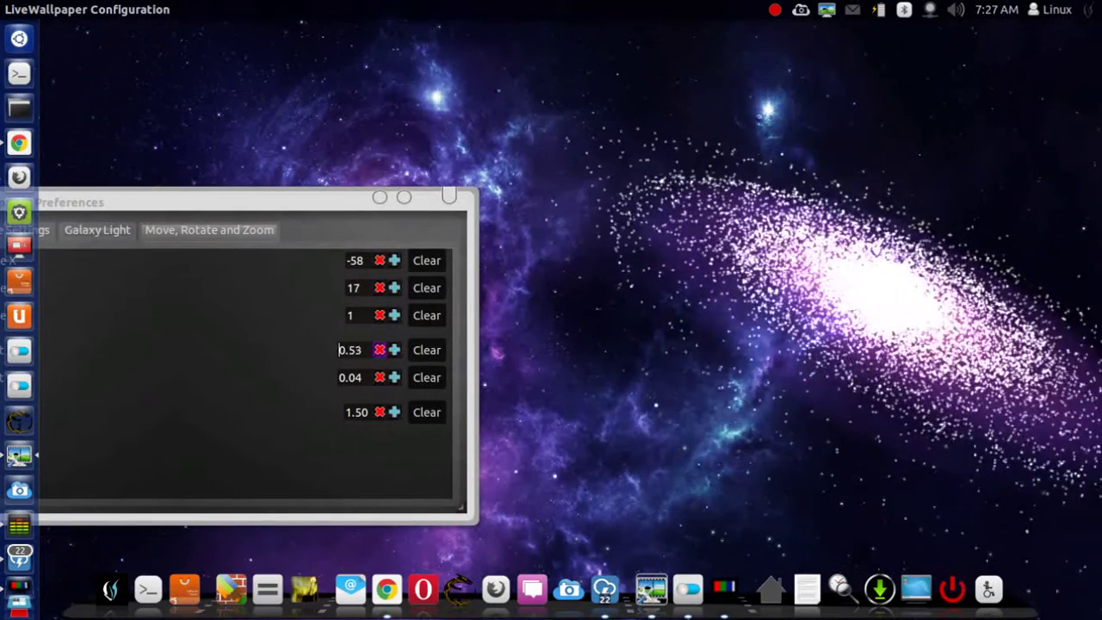
pyautogui.click(395, 350)
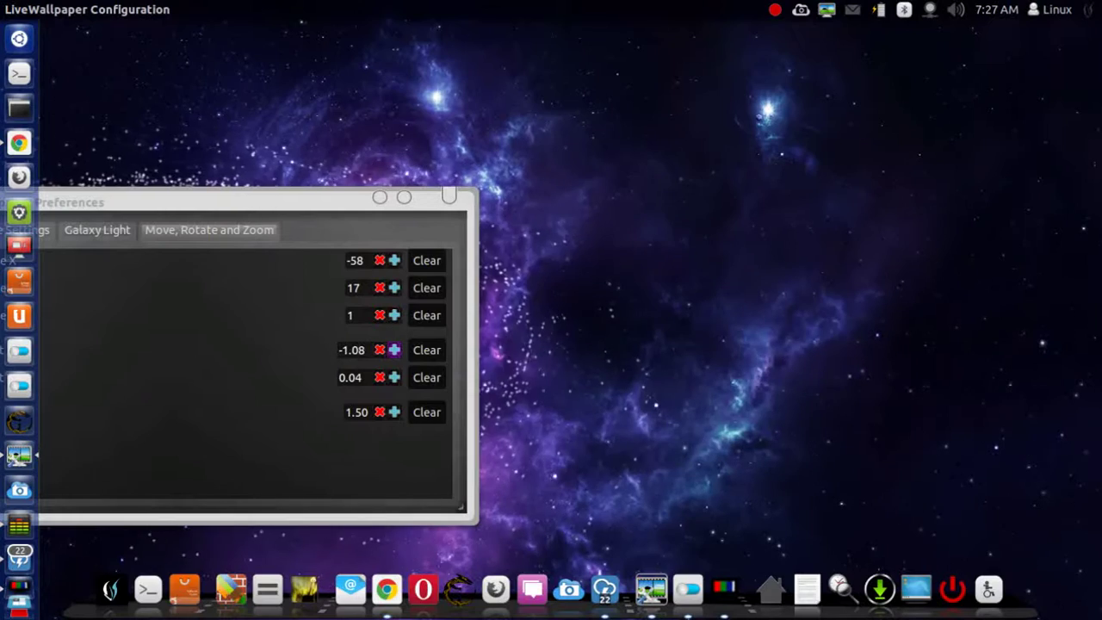
pyautogui.moveTo(394, 349); pyautogui.dragTo(393, 349)
pyautogui.moveTo(284, 203); pyautogui.dragTo(843, 182)
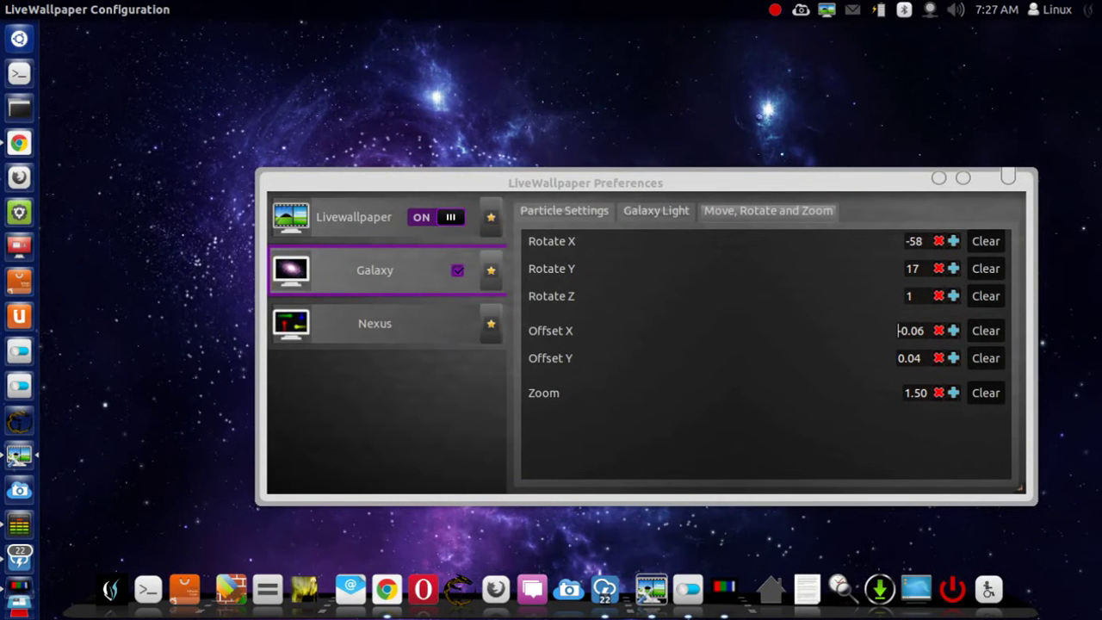
# Step: Review the Galaxy light, particle and position settings, plus LiveWallpaper's background and general settings
pyautogui.click(657, 211)
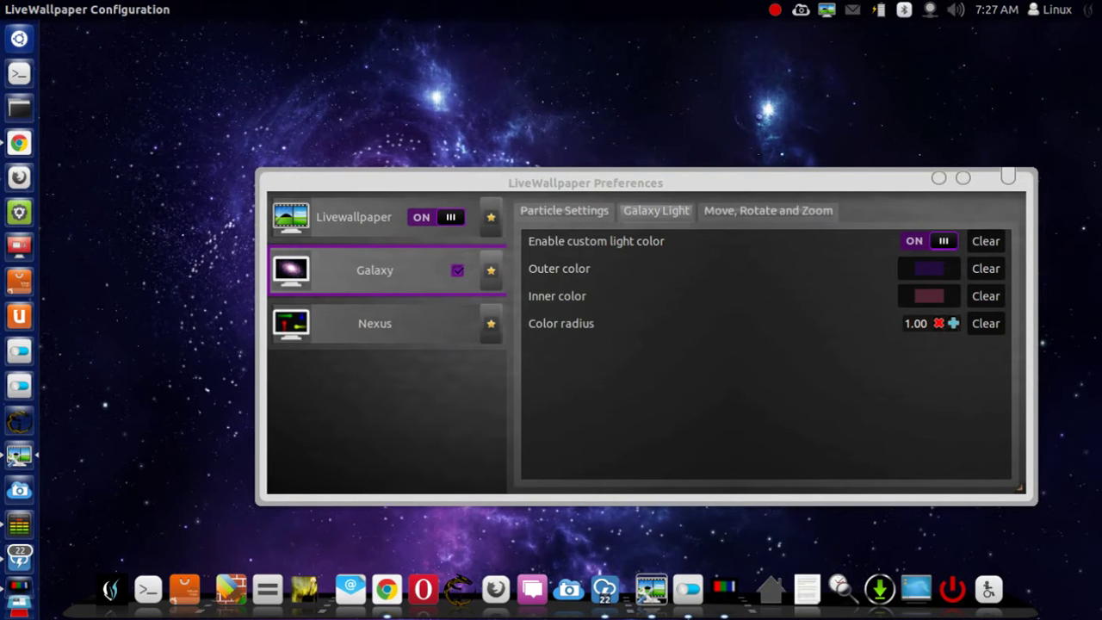
pyautogui.hotkey('ctrl', 'pageup')
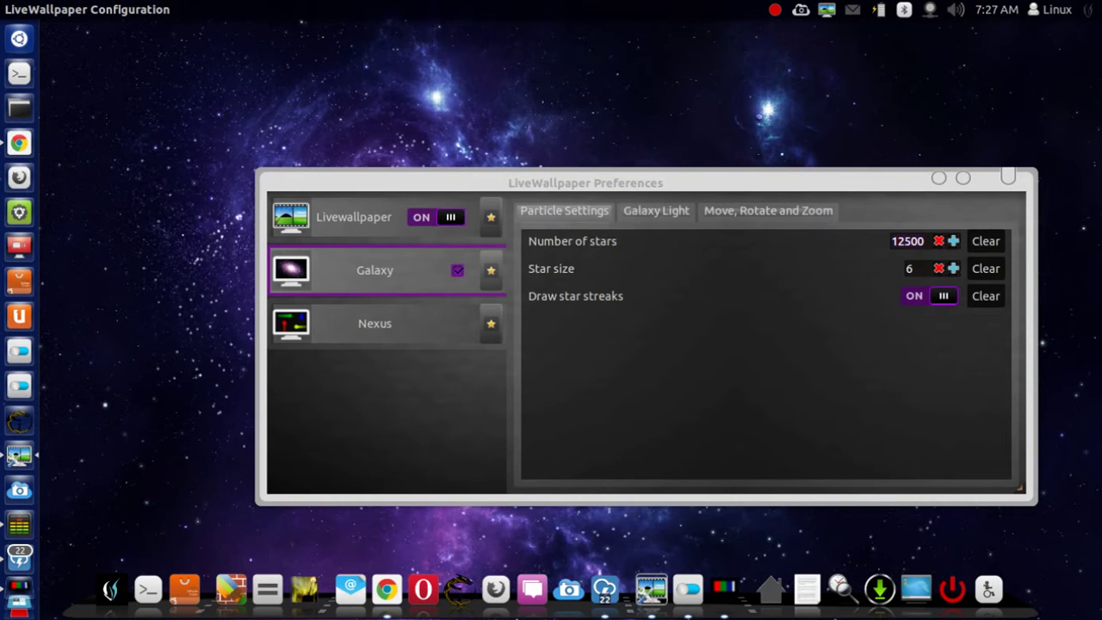
pyautogui.hotkey('ctrl', 'pageup')
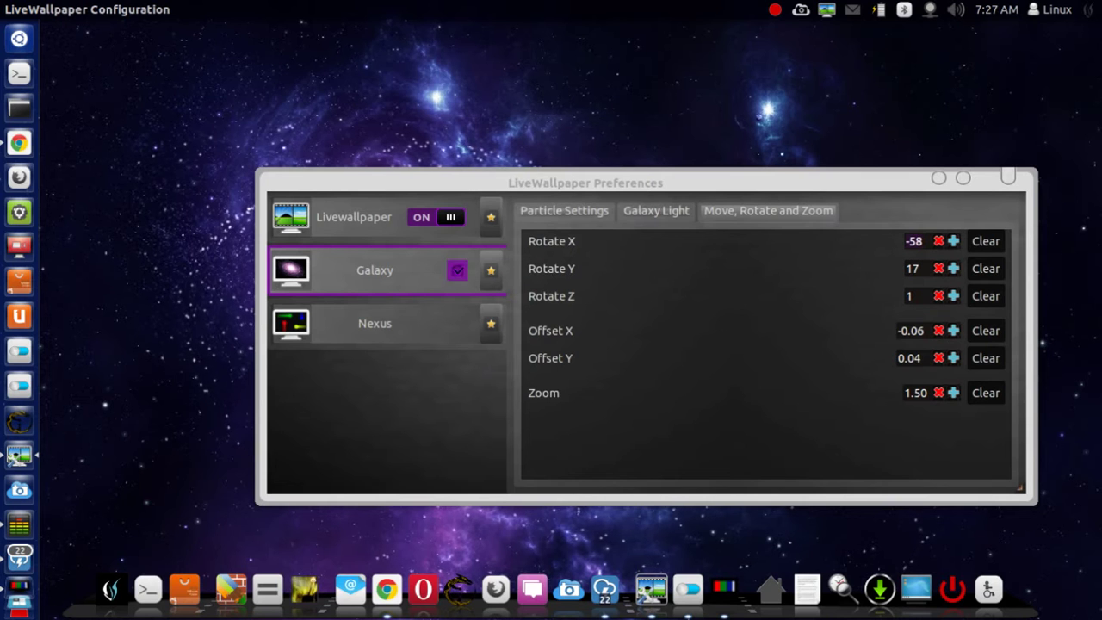
pyautogui.hotkey('ctrl', 'pageup')
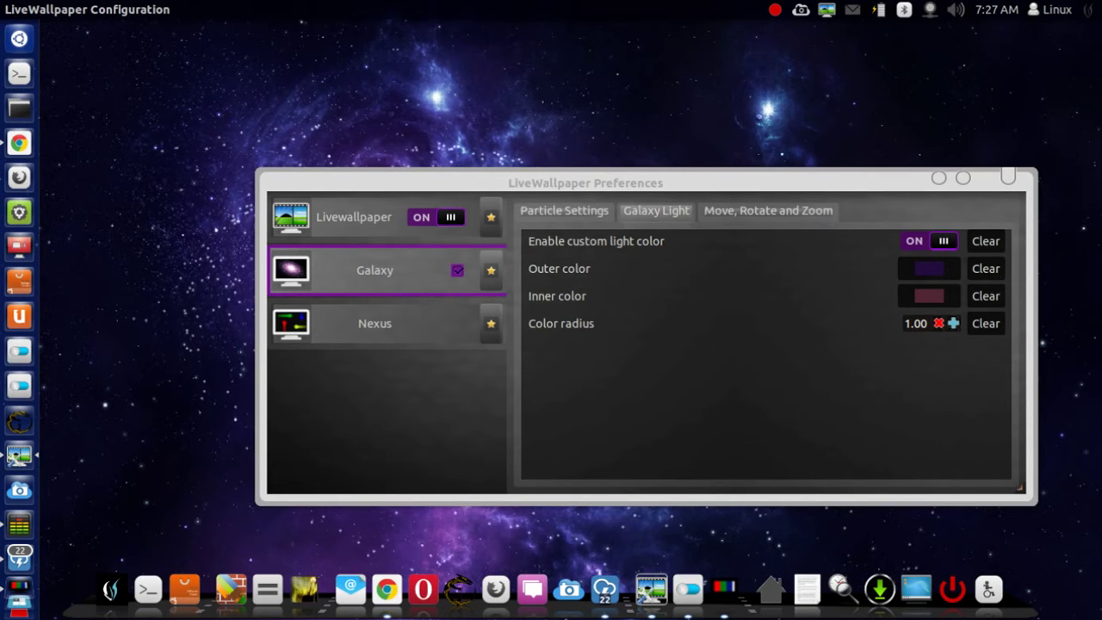
pyautogui.hotkey('ctrl', 'pageup')
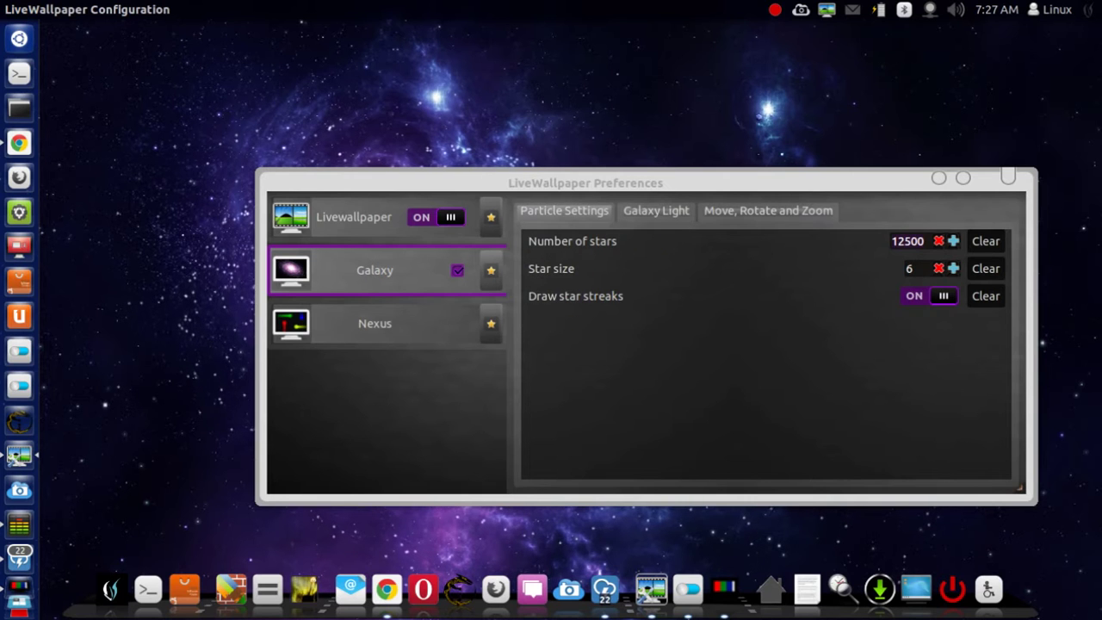
pyautogui.hotkey('ctrl', 'pageup')
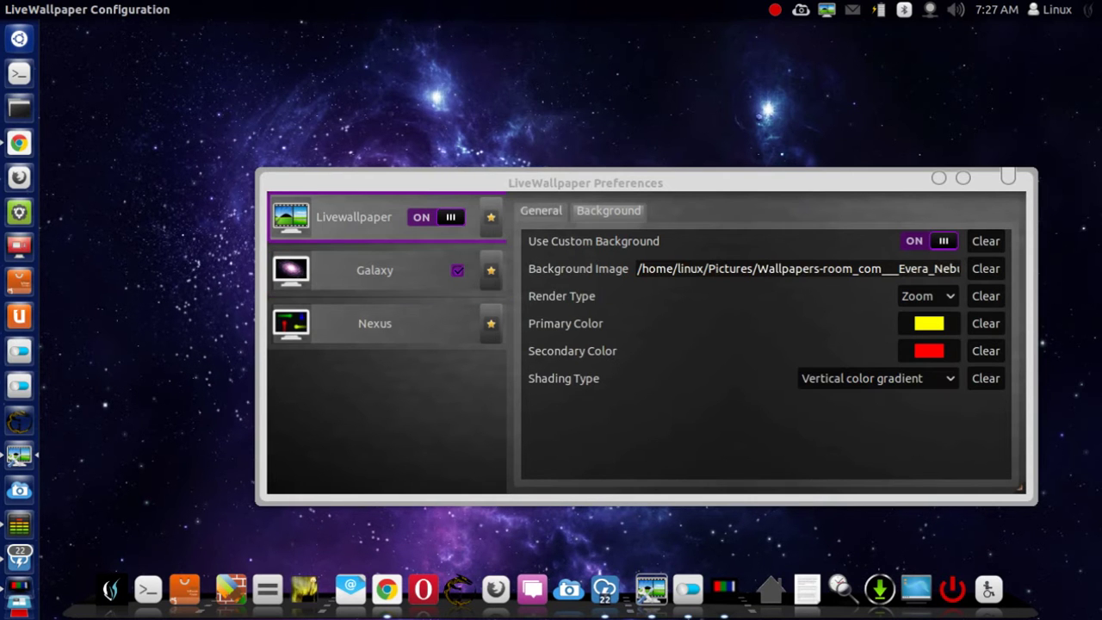
pyautogui.hotkey('ctrl', 'pageup')
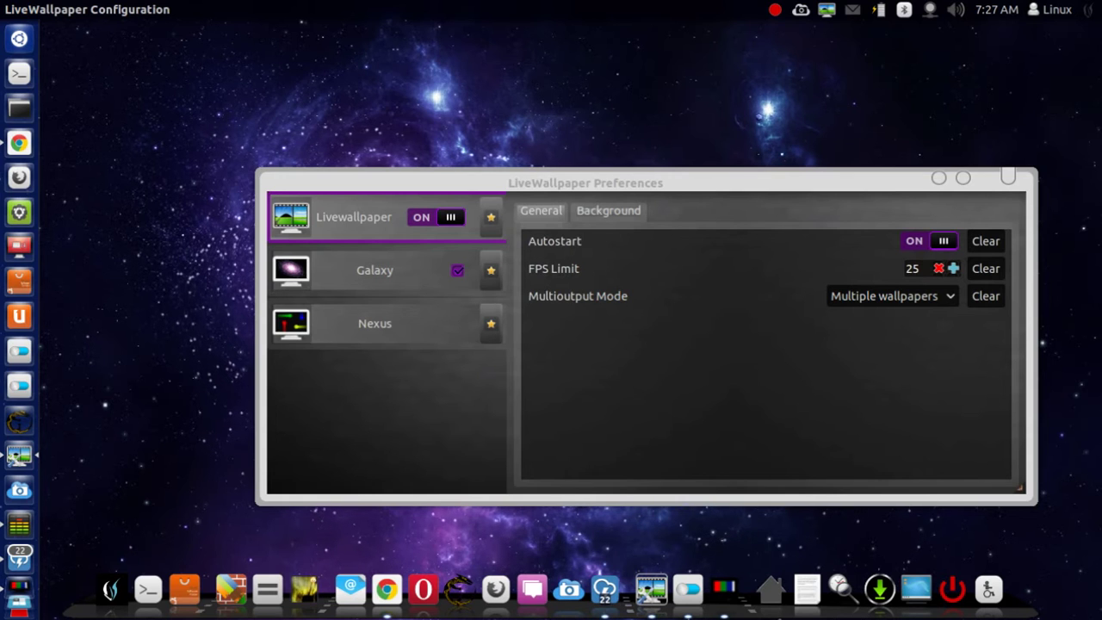
# Step: Move the preferences window out of the way to view the galaxy over the custom background, and bring it back
pyautogui.moveTo(715, 182); pyautogui.dragTo(736, 164)
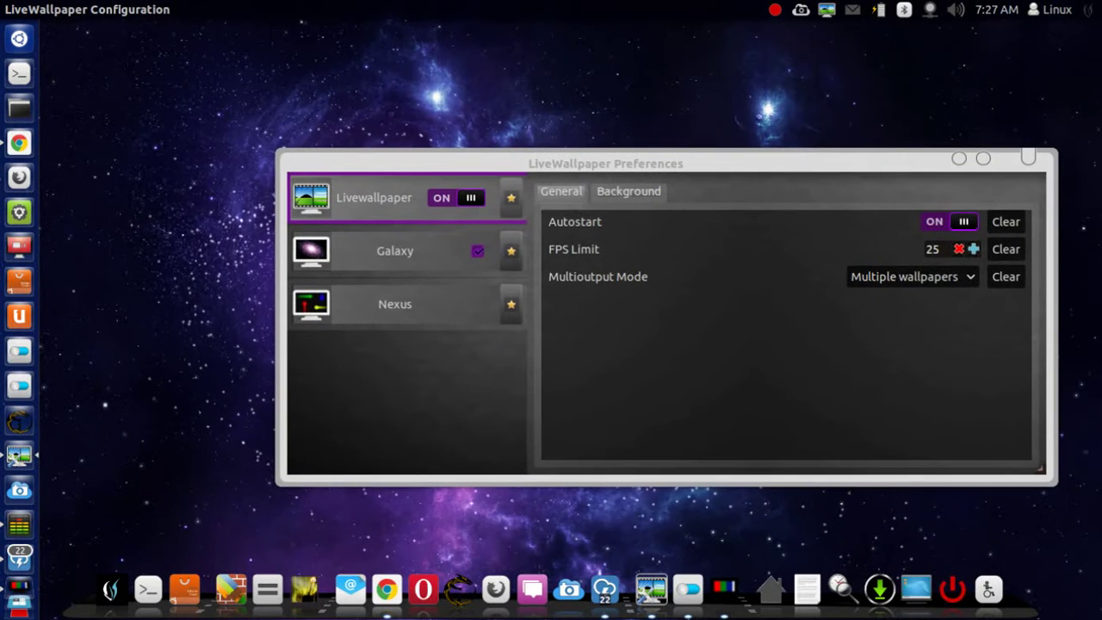
pyautogui.moveTo(735, 164); pyautogui.dragTo(705, 346)
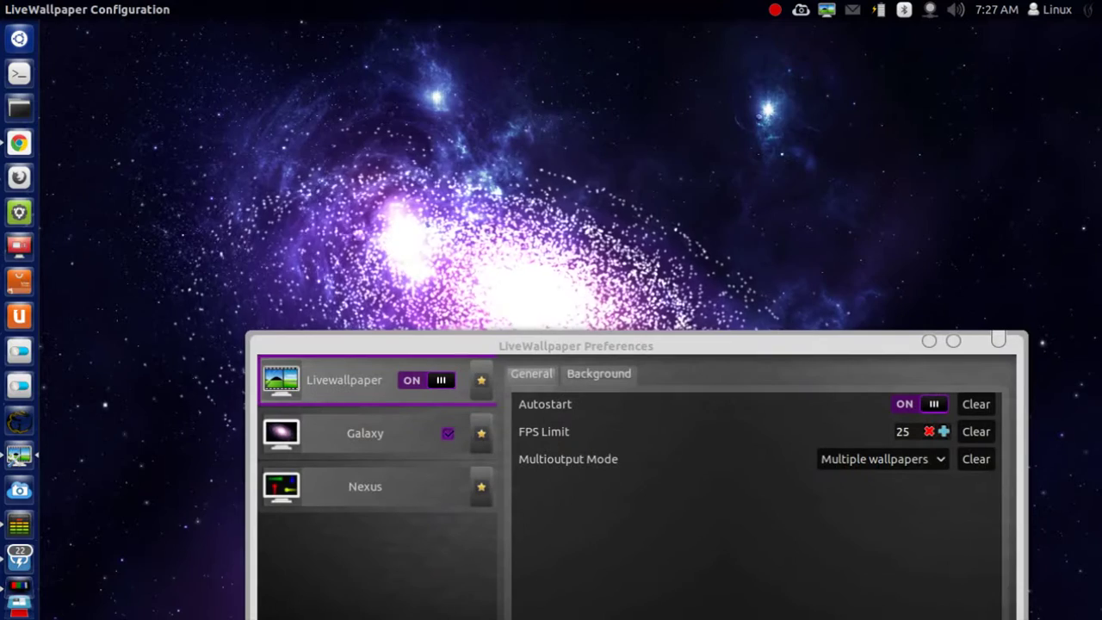
pyautogui.moveTo(706, 346); pyautogui.dragTo(690, 134)
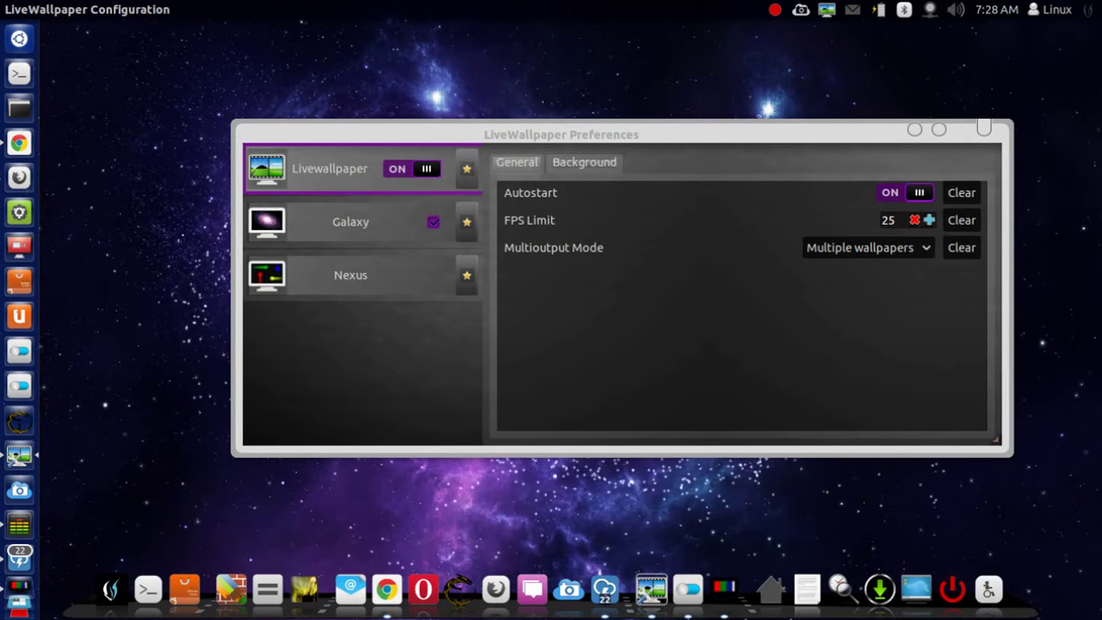
# Step: Turn off LiveWallpaper's custom background, and move the preferences window aside to view the galaxy on the default background
pyautogui.click(584, 163)
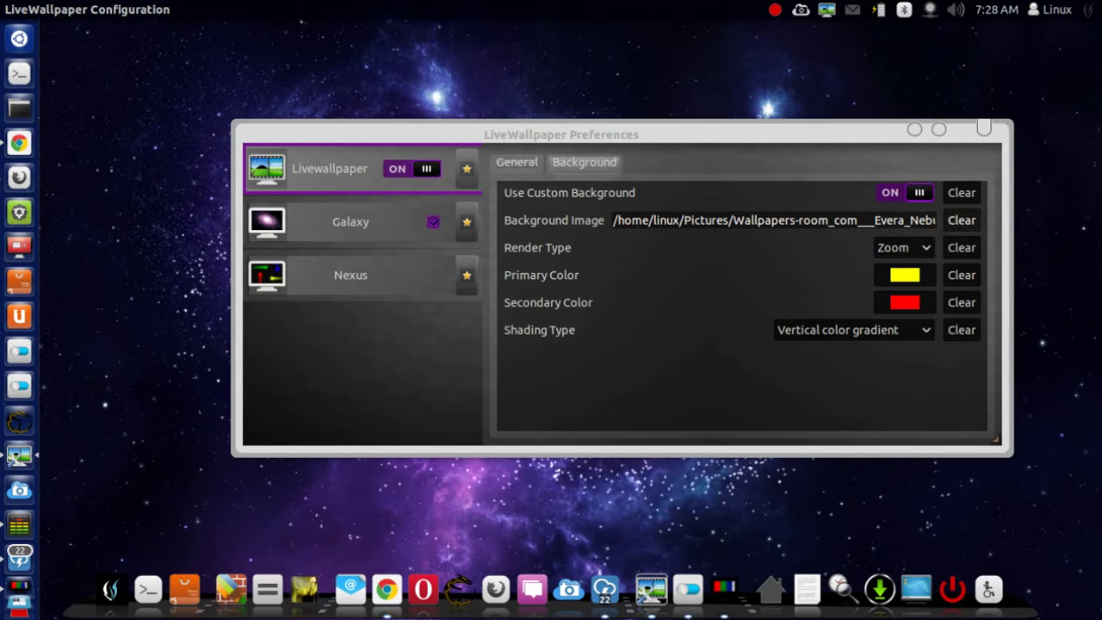
pyautogui.click(906, 193)
pyautogui.moveTo(810, 134); pyautogui.dragTo(622, 181)
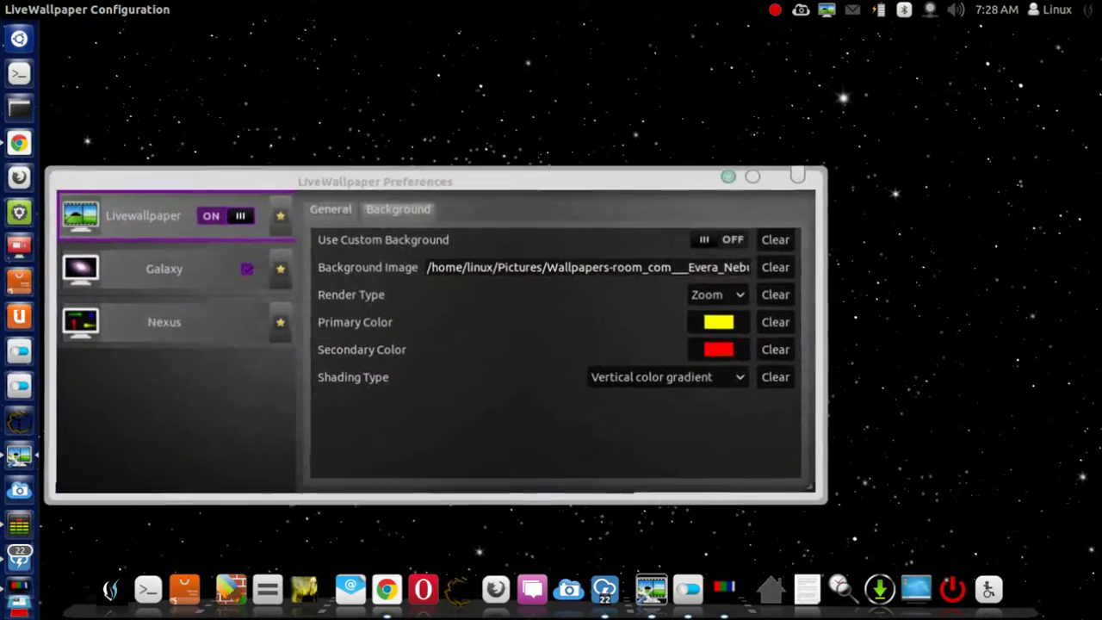
pyautogui.press('ctrl+super+d')
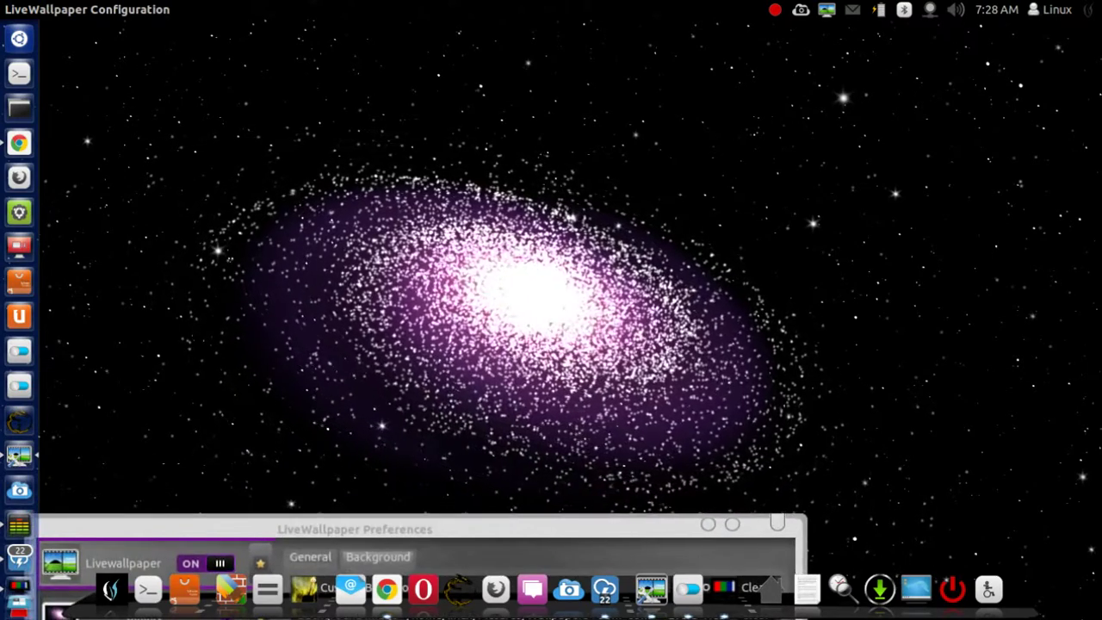
pyautogui.moveTo(355, 528); pyautogui.dragTo(636, 184)
# Step: Clear the preferences window off the desktop and switch the live wallpaper from Galaxy to Nexus
pyautogui.click(967, 184)
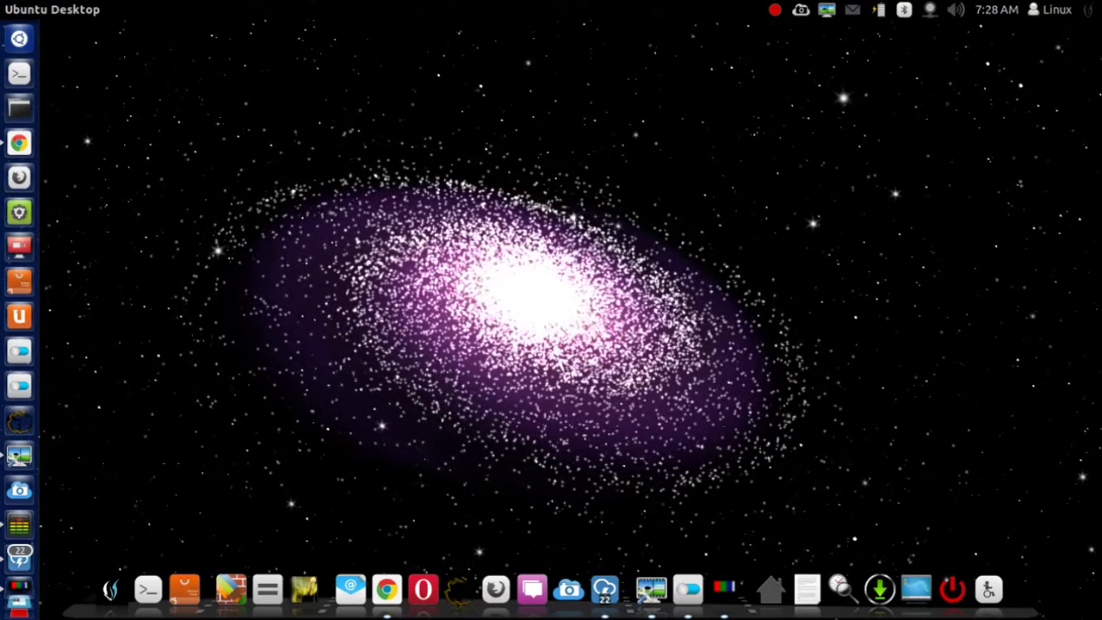
pyautogui.click(827, 9)
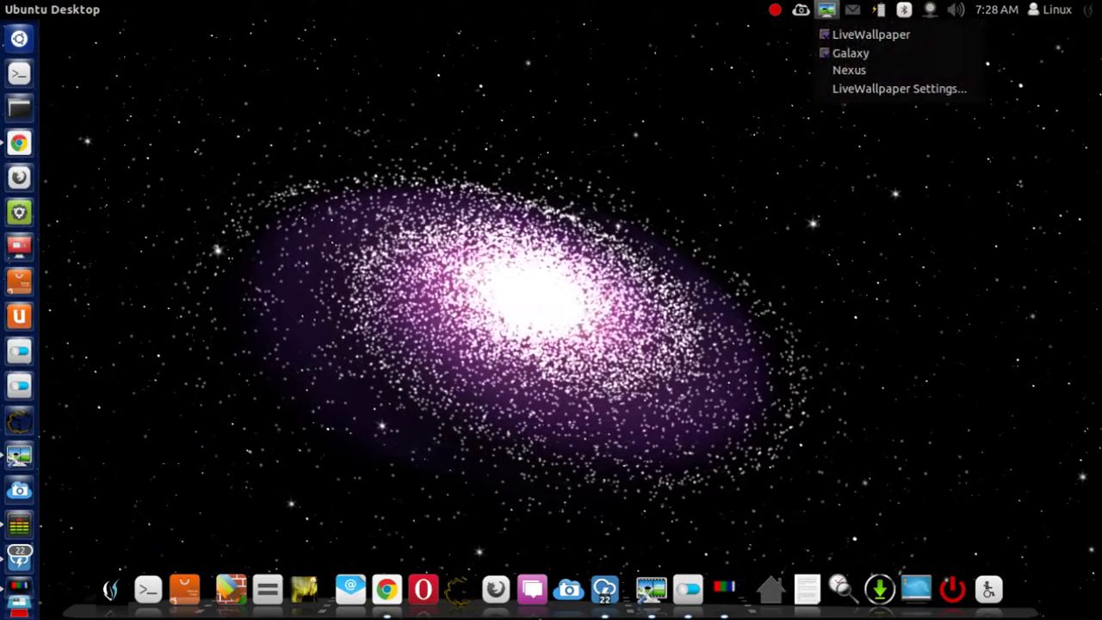
pyautogui.click(853, 69)
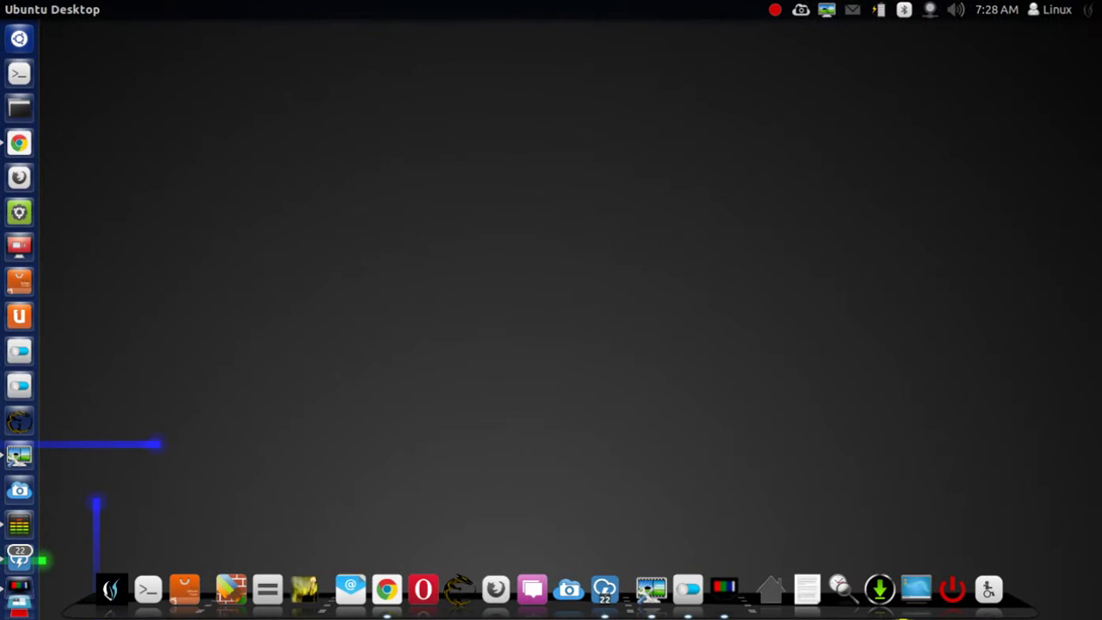